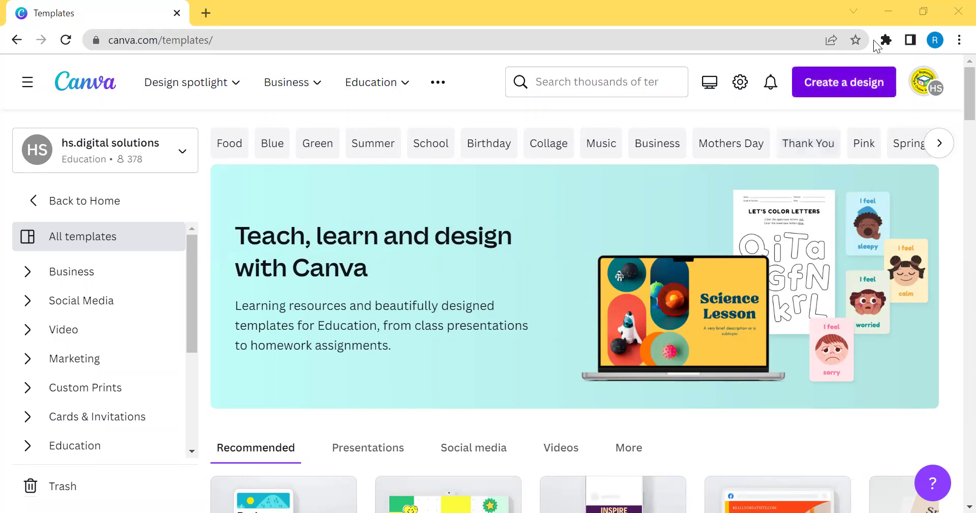
Create a blank Facebook Post (Landscape) design, then return to the templates page and dismiss the open design-type list.
click(857, 95)
click(719, 202)
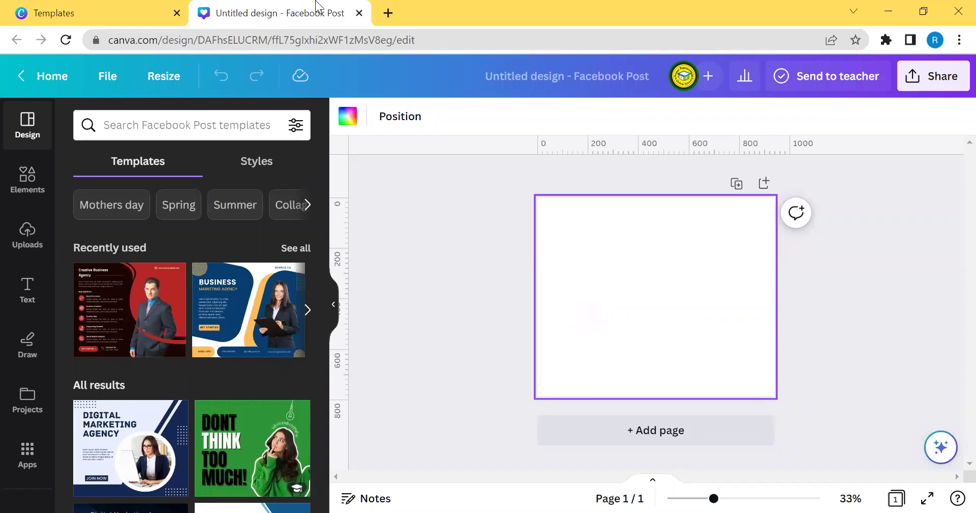
click(76, 11)
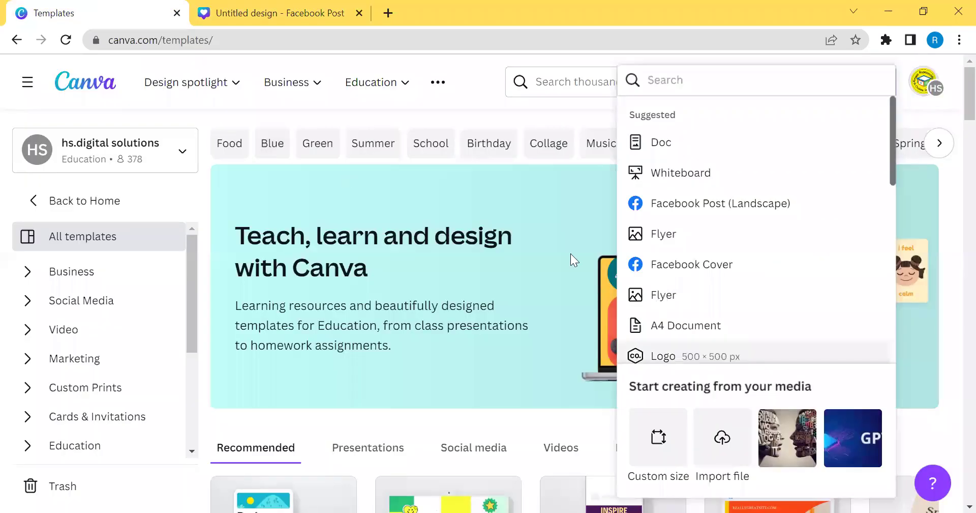
click(469, 193)
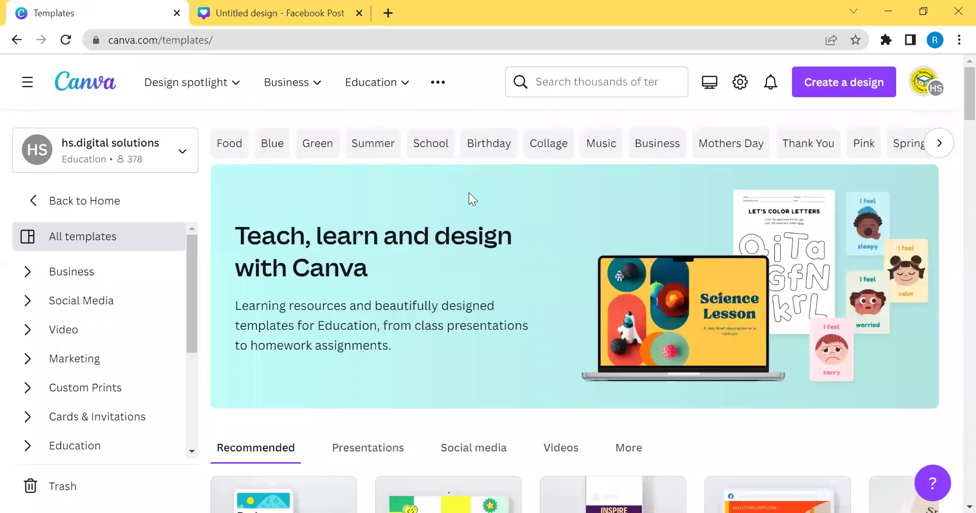
Browse the Business templates and open the Red And Grey Modern Business Accounting Instagram Post template.
scroll(502, 219, down, 5)
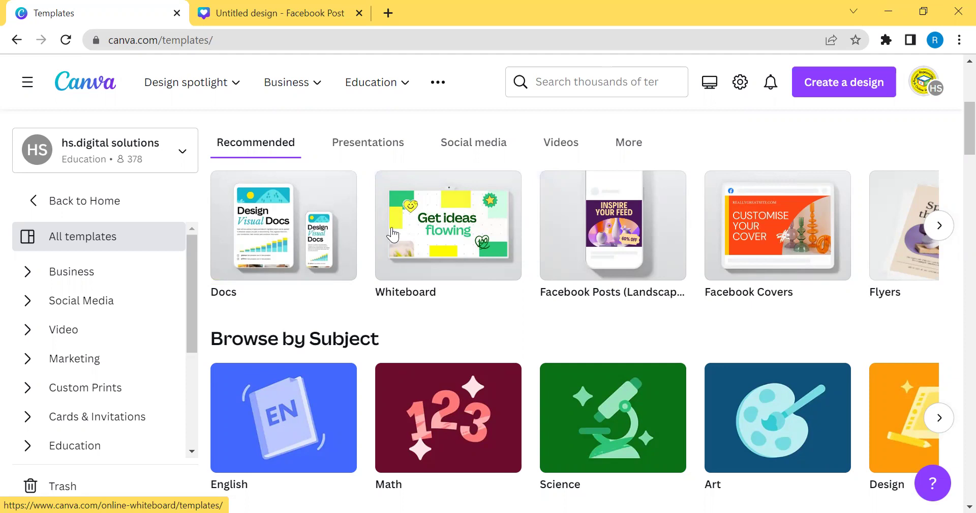
scroll(321, 297, up, 5)
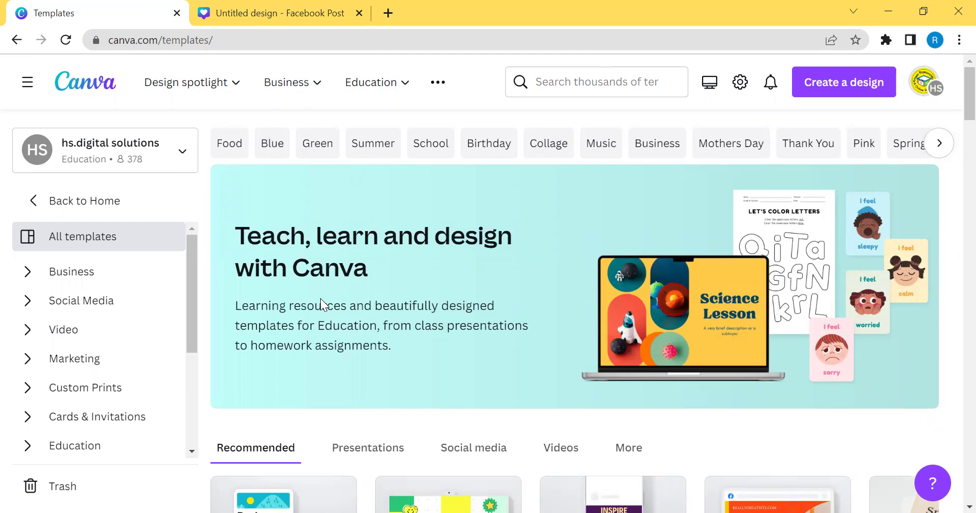
click(655, 151)
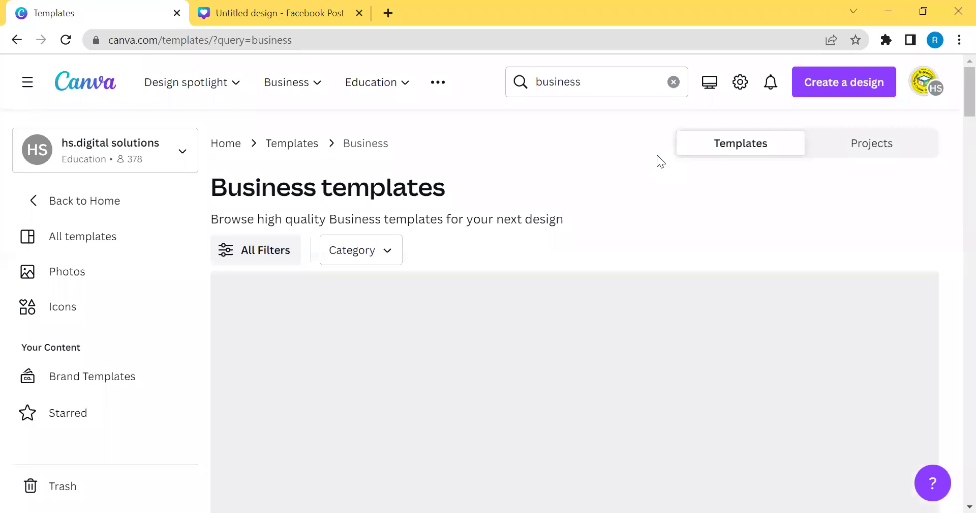
scroll(590, 226, down, 2)
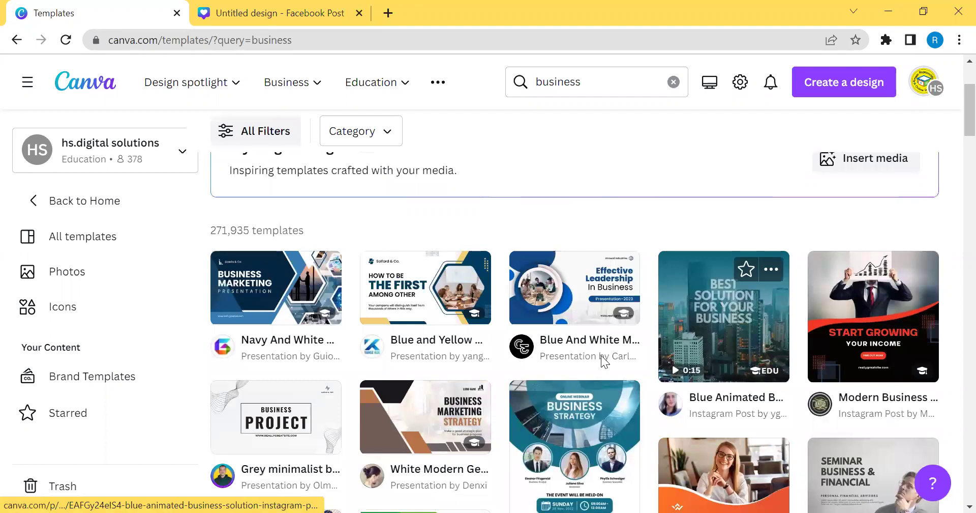
scroll(456, 341, down, 8)
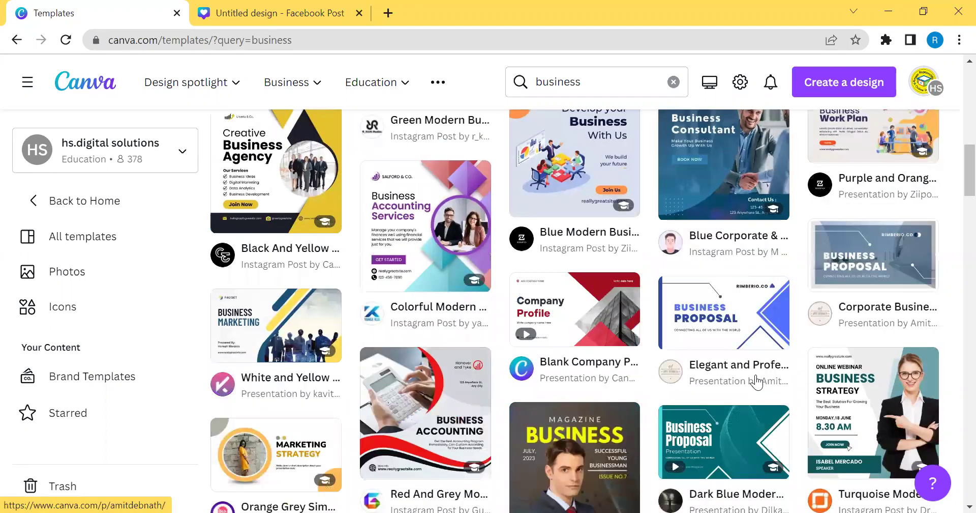
scroll(375, 313, down, 1)
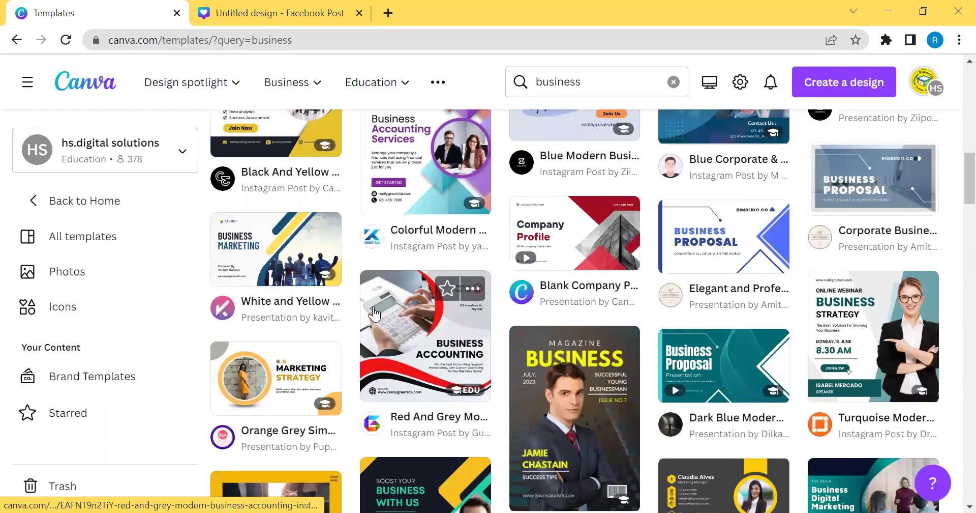
click(374, 309)
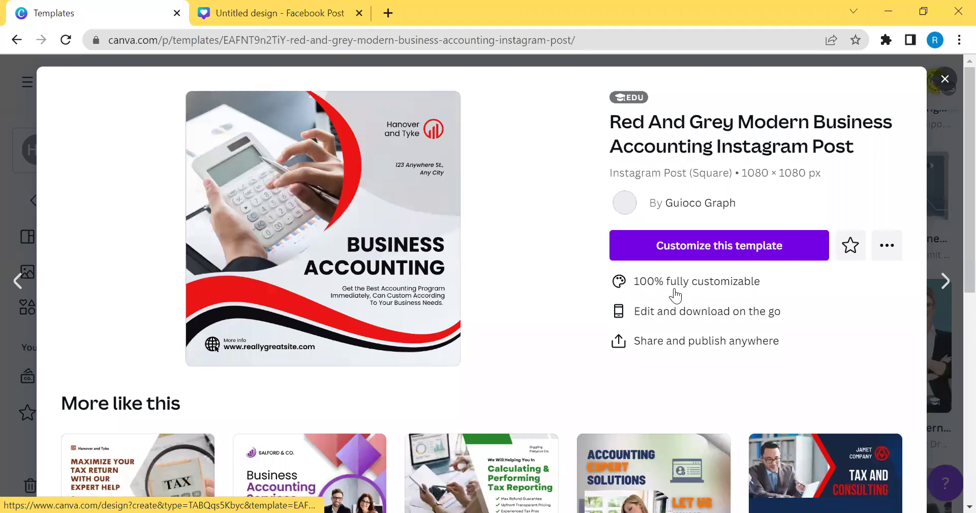
Find the Blue & Red Minimalist Tax and Consulting Services Instagram post among the similar templates and open it for customizing.
scroll(694, 250, down, 7)
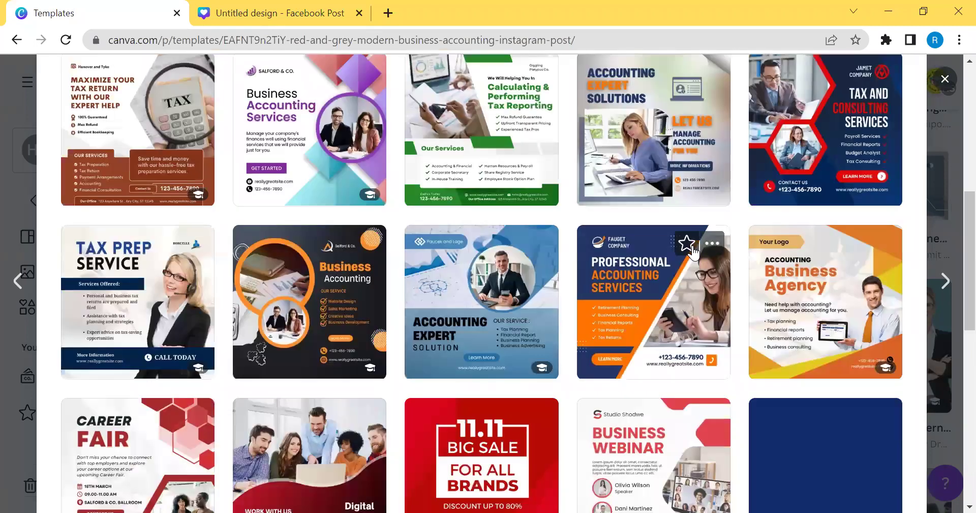
scroll(694, 249, down, 3)
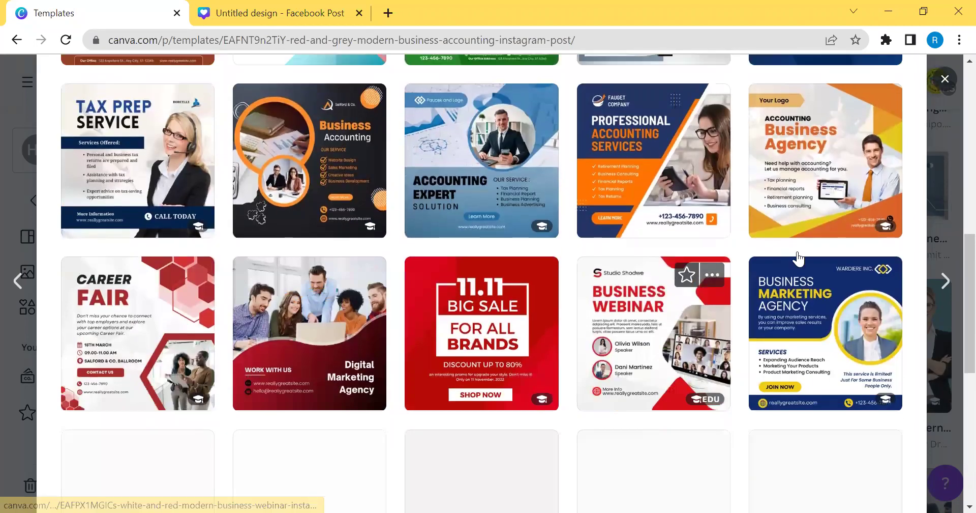
scroll(864, 244, up, 3)
scroll(909, 237, up, 3)
click(837, 282)
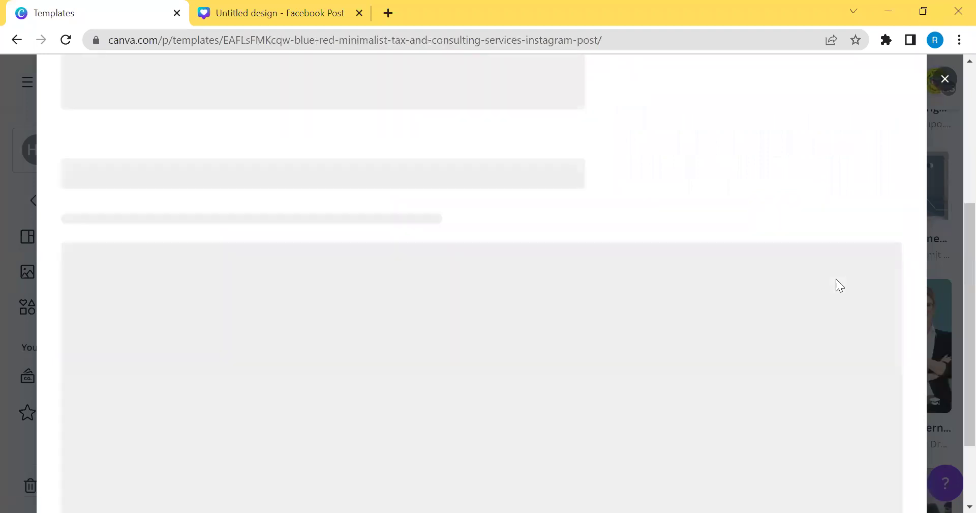
click(666, 259)
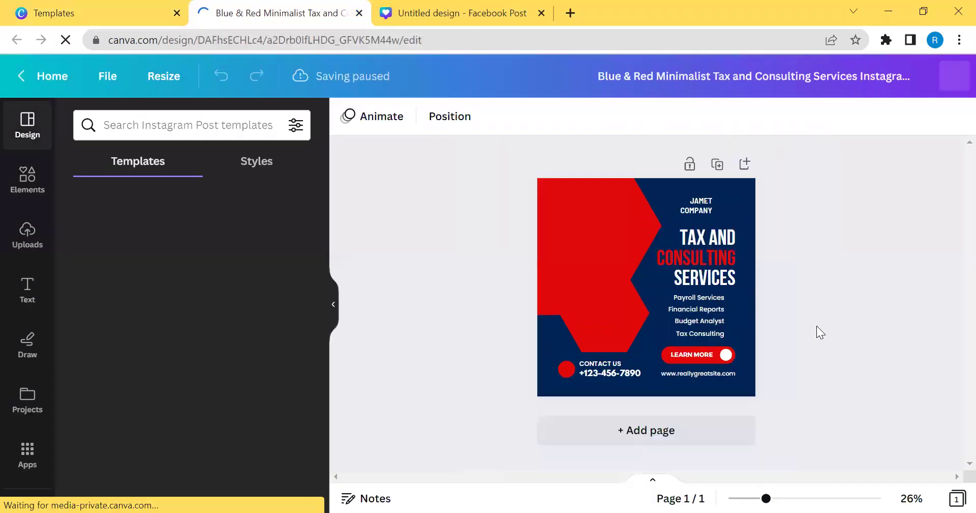
click(787, 498)
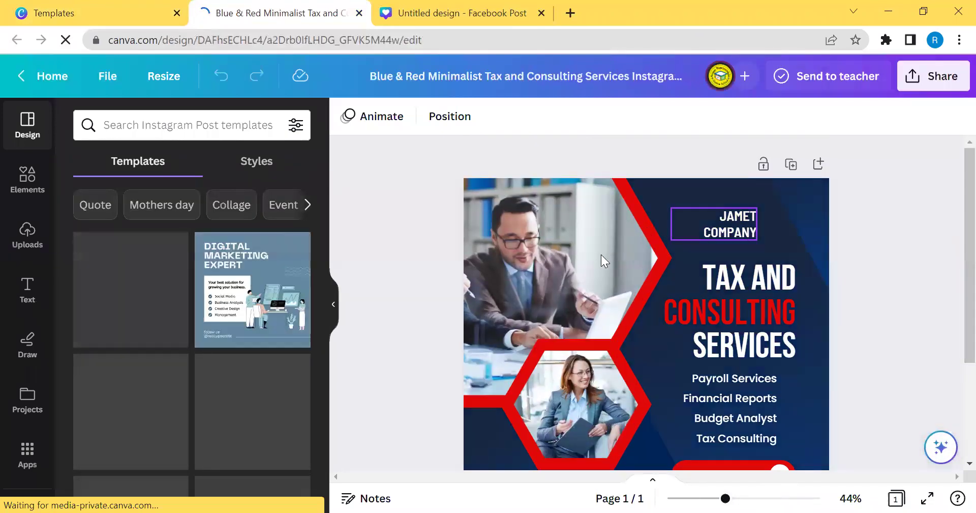
Examine the tax and consulting design's logo, headline, photos, service list and contact details.
scroll(813, 307, down, 2)
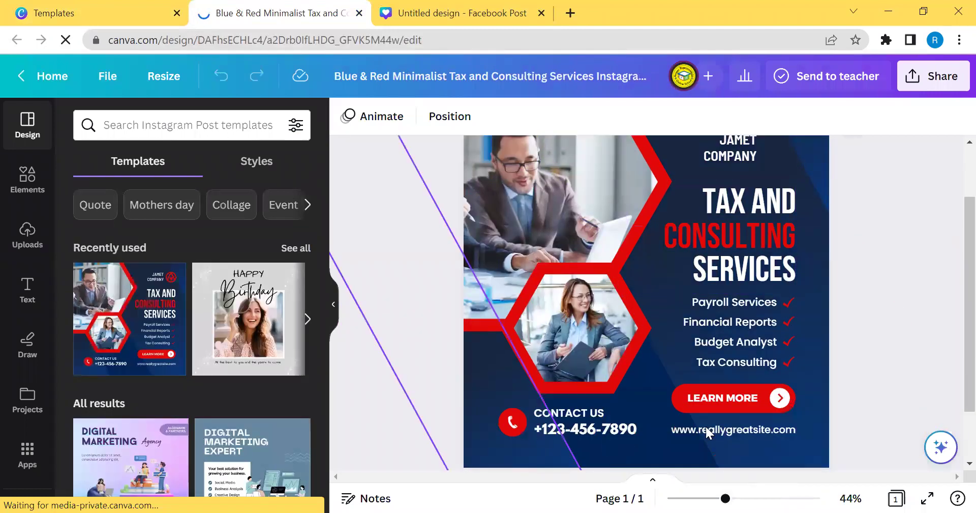
scroll(689, 198, up, 2)
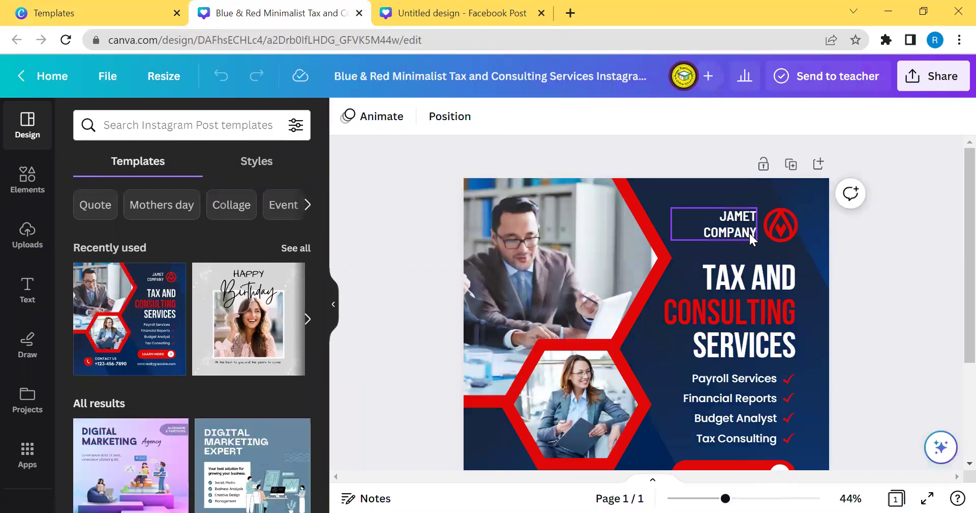
click(782, 230)
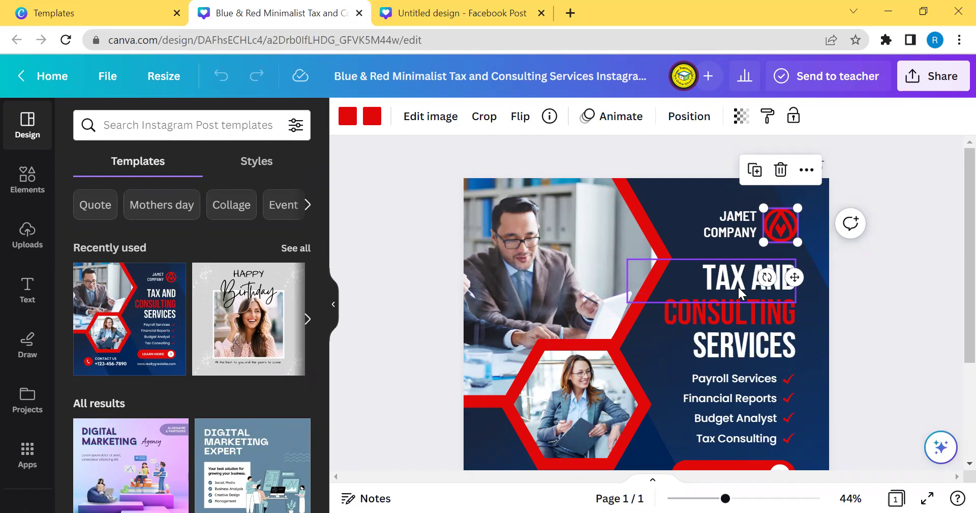
scroll(802, 310, down, 3)
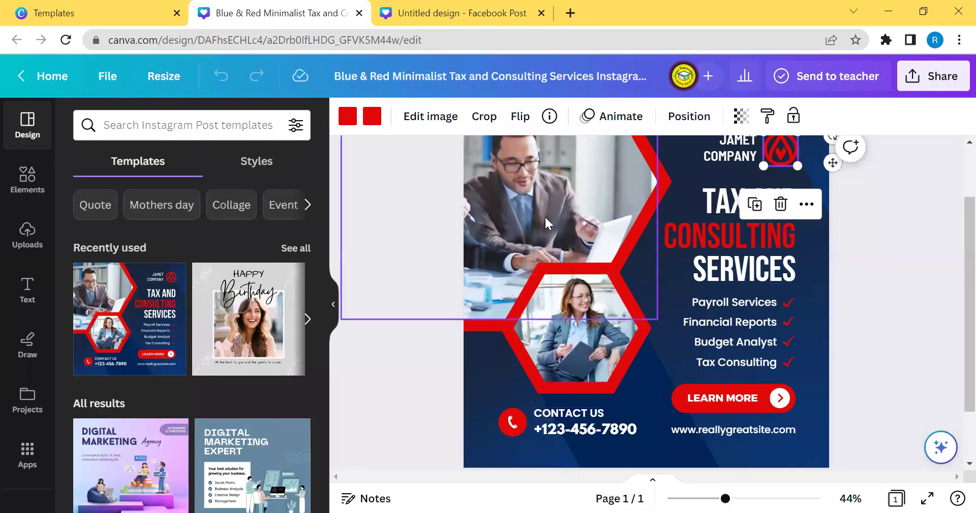
scroll(542, 218, up, 2)
click(889, 269)
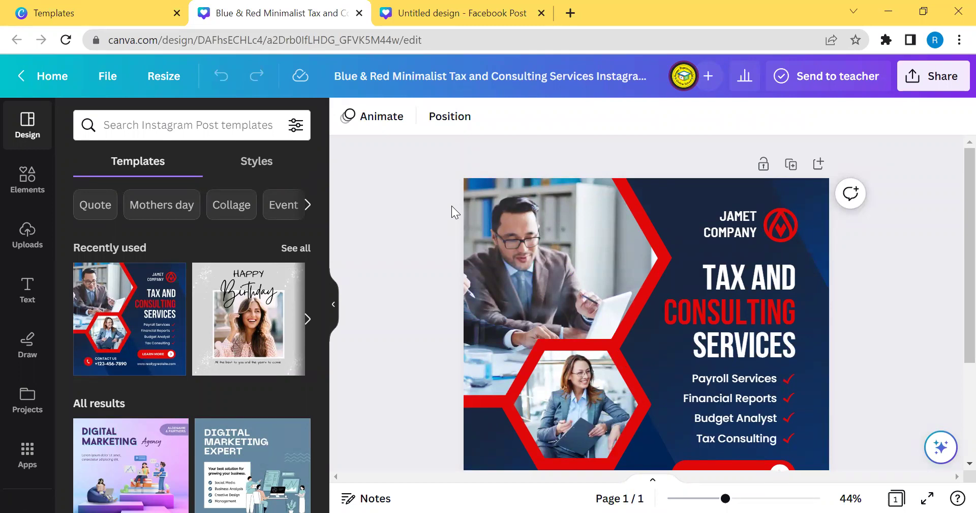
Add a blank second page to the tax and consulting design and compare it with the first page.
scroll(644, 242, down, 3)
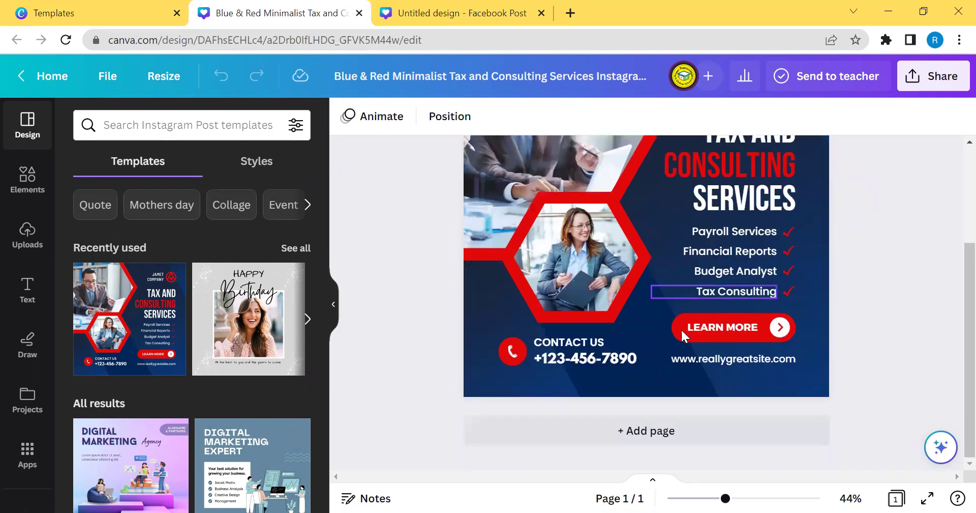
click(640, 432)
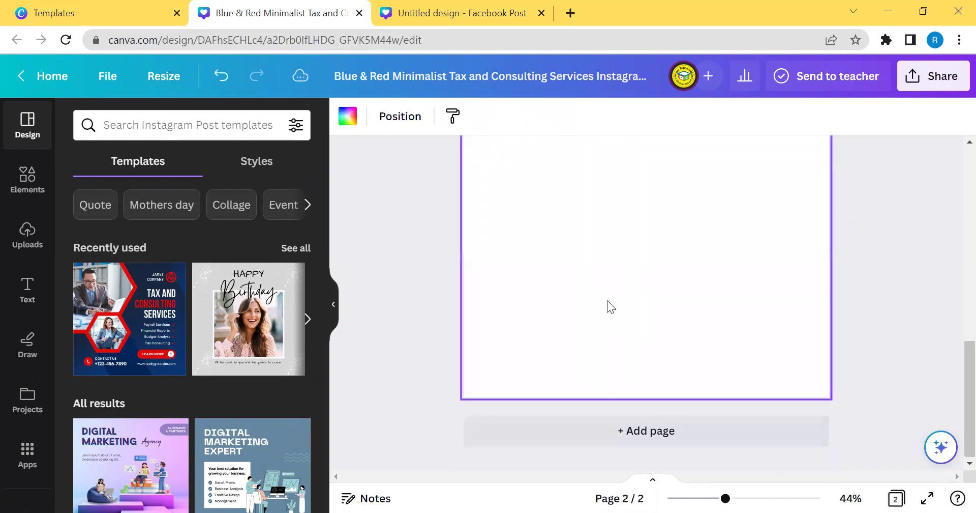
scroll(633, 361, up, 3)
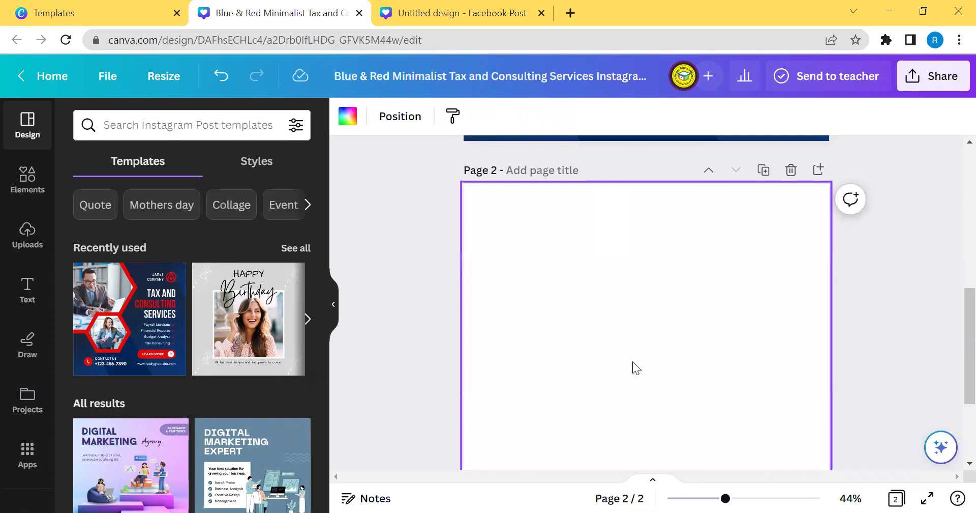
scroll(633, 361, up, 6)
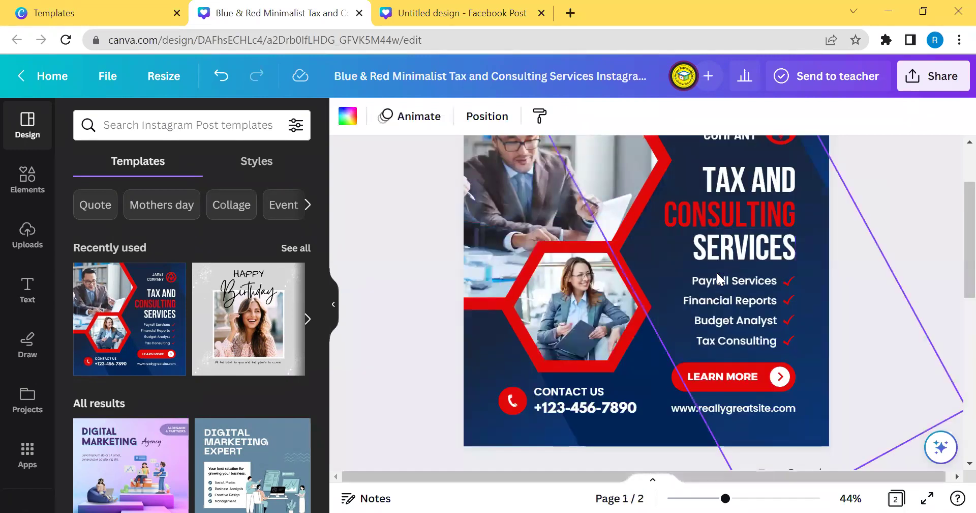
scroll(747, 254, up, 2)
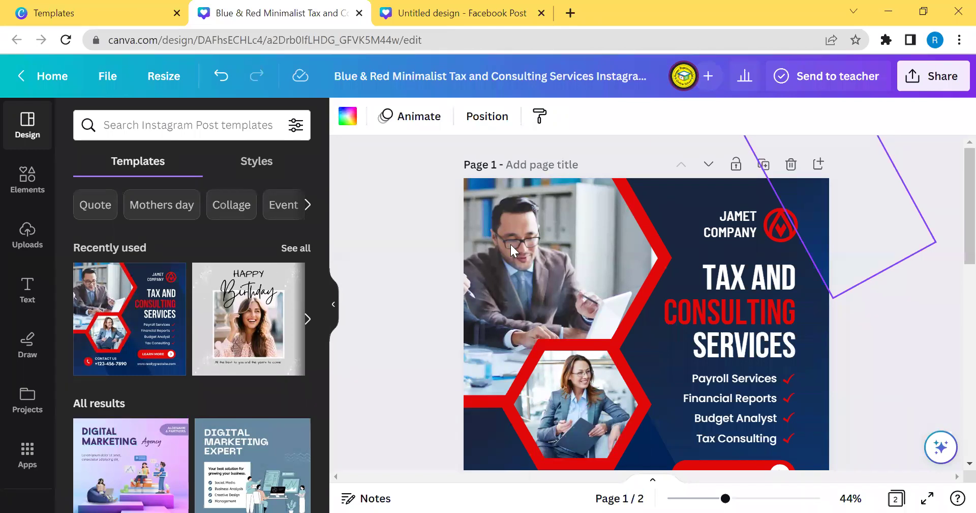
click(421, 208)
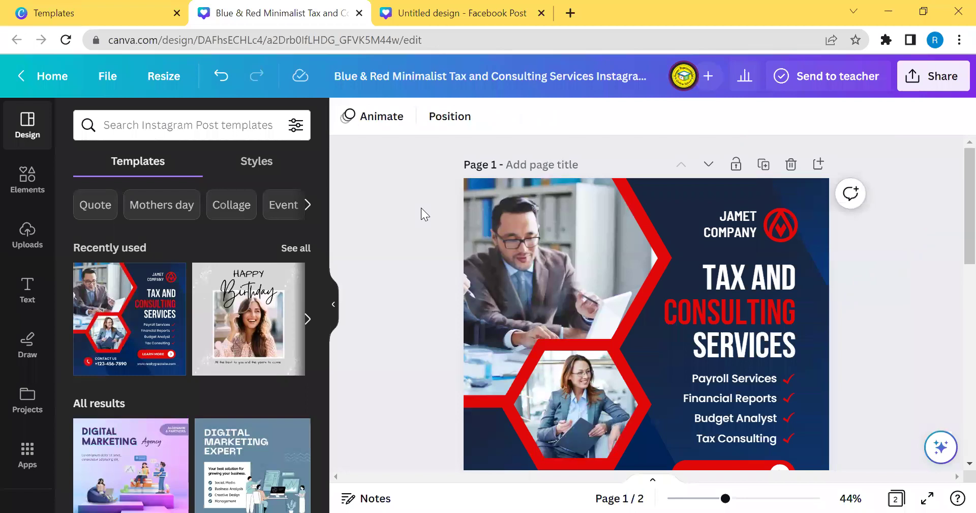
scroll(390, 278, down, 8)
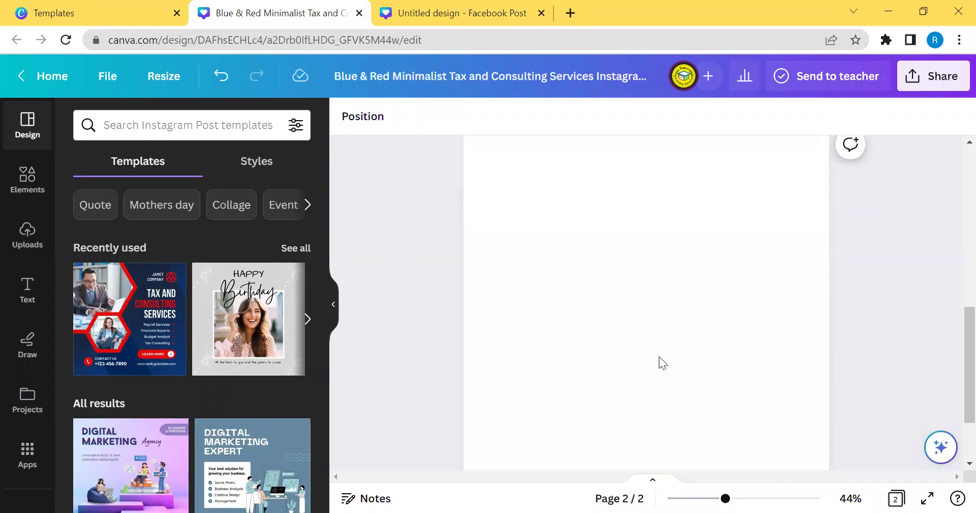
click(712, 495)
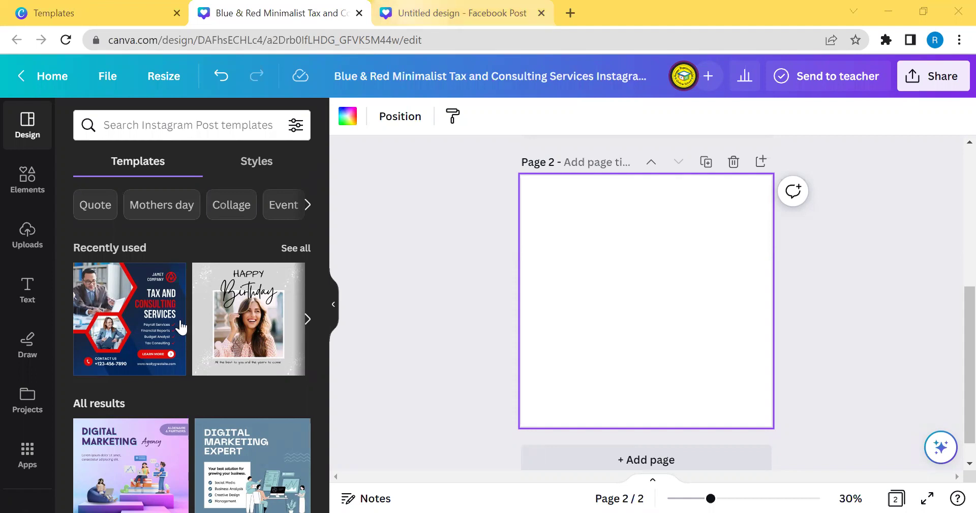
Switch to the untitled Facebook Post design and look through the available uploads, elements and templates.
key(ctrl+Tab)
click(27, 233)
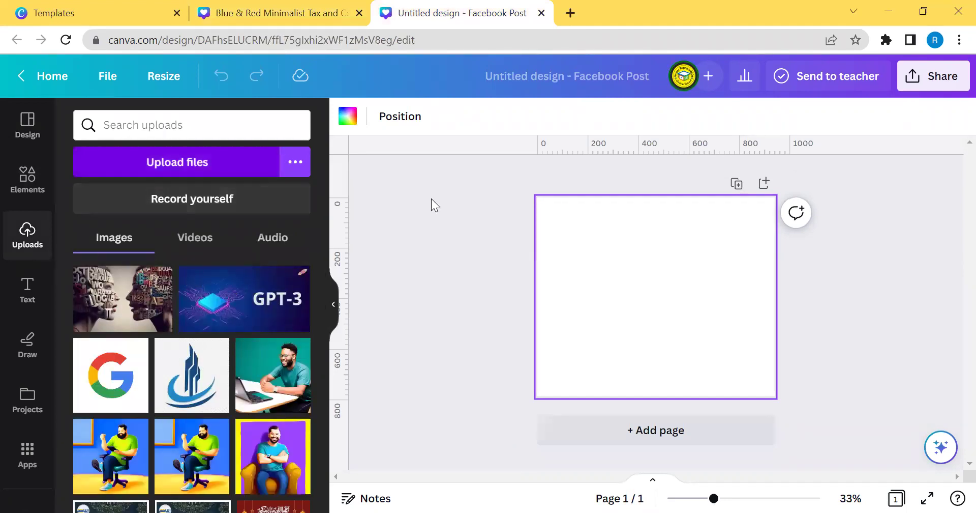
click(27, 182)
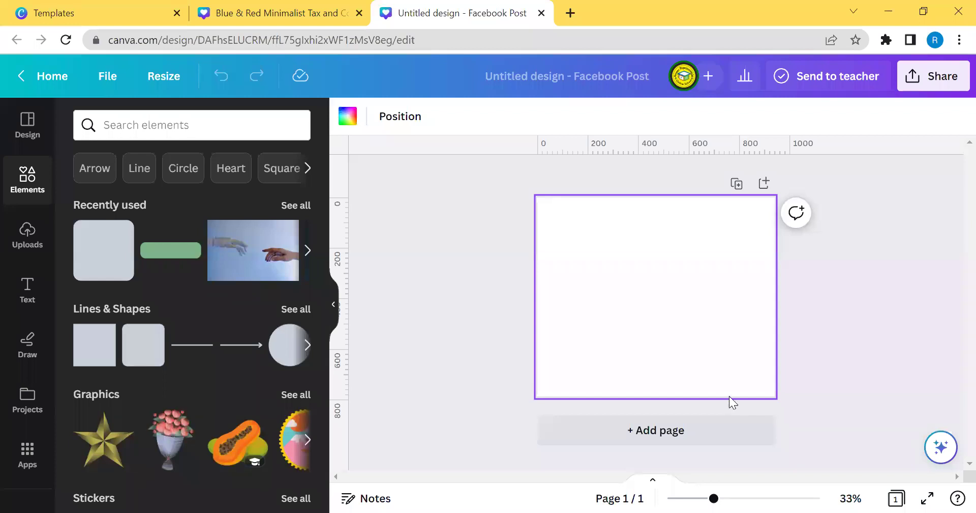
click(27, 125)
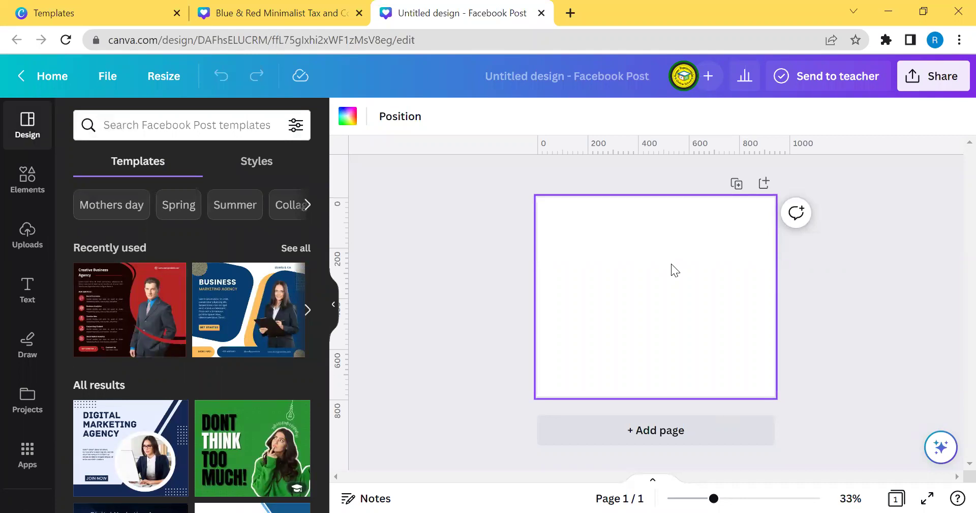
click(727, 497)
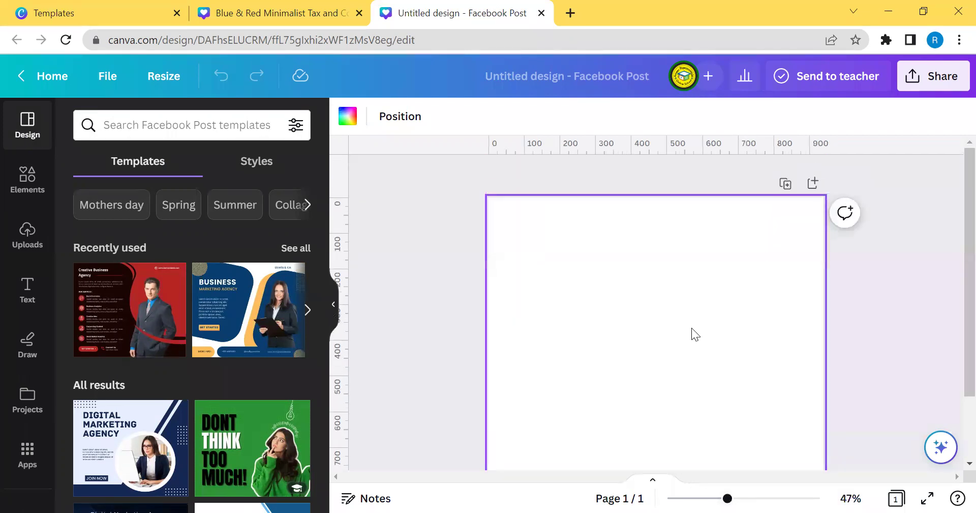